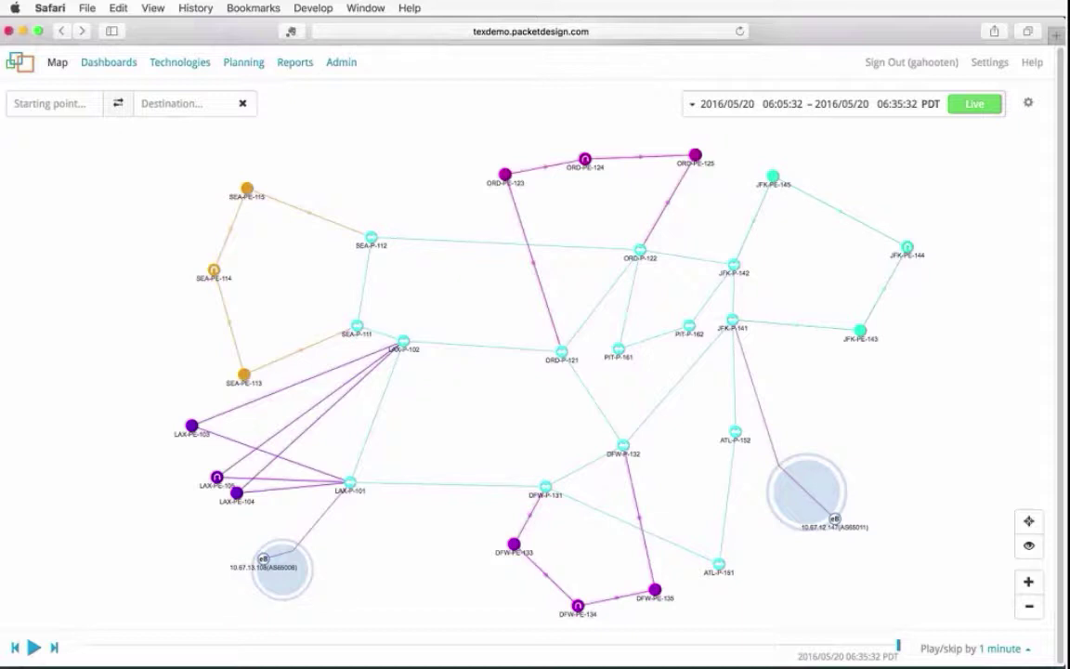
left_click(52, 110)
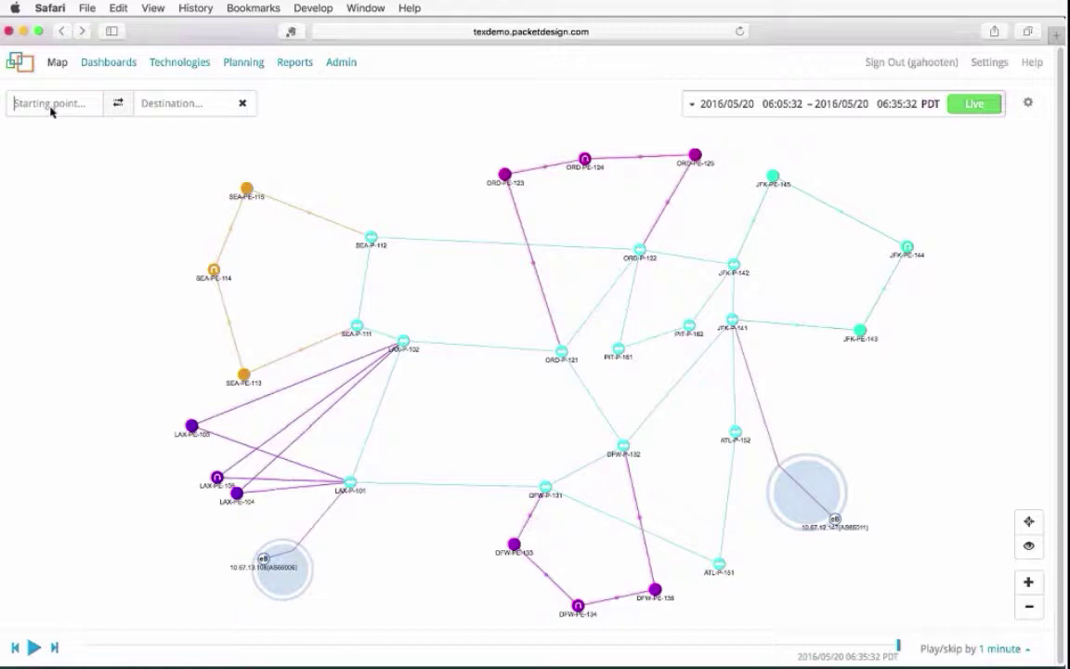
type("10.65.221.1")
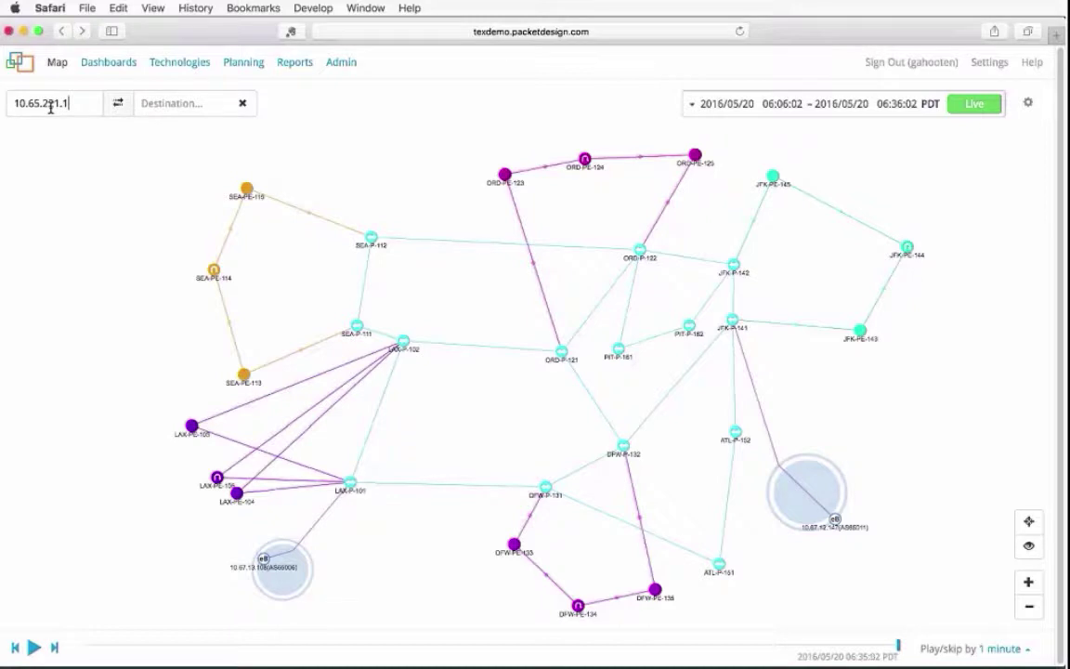
key("Return")
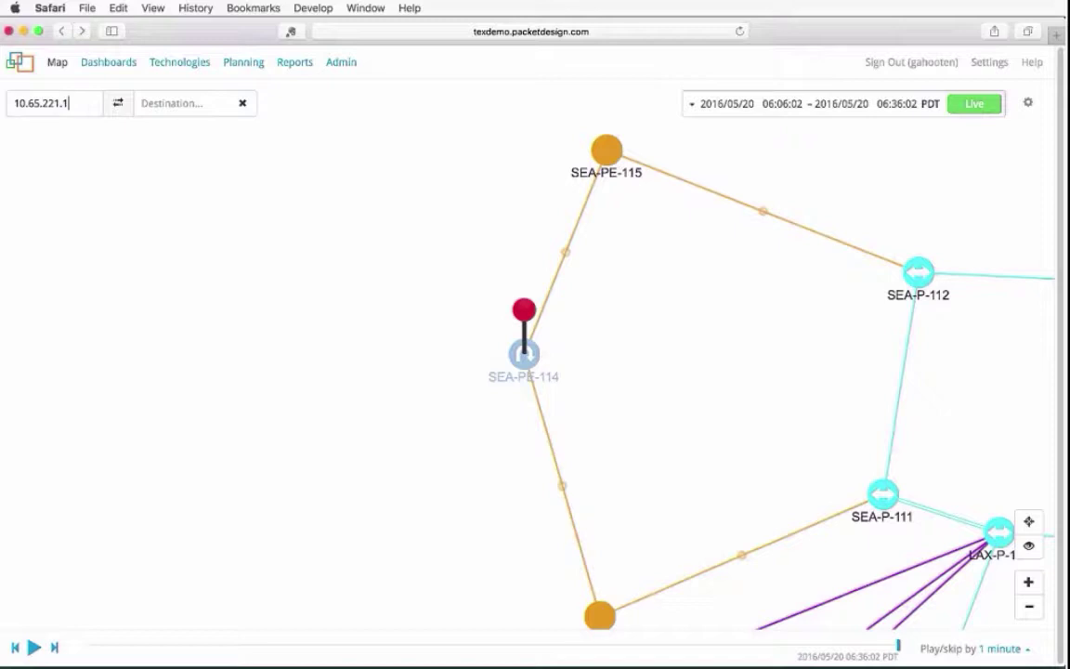
left_click(181, 103)
type("www.yahoo")
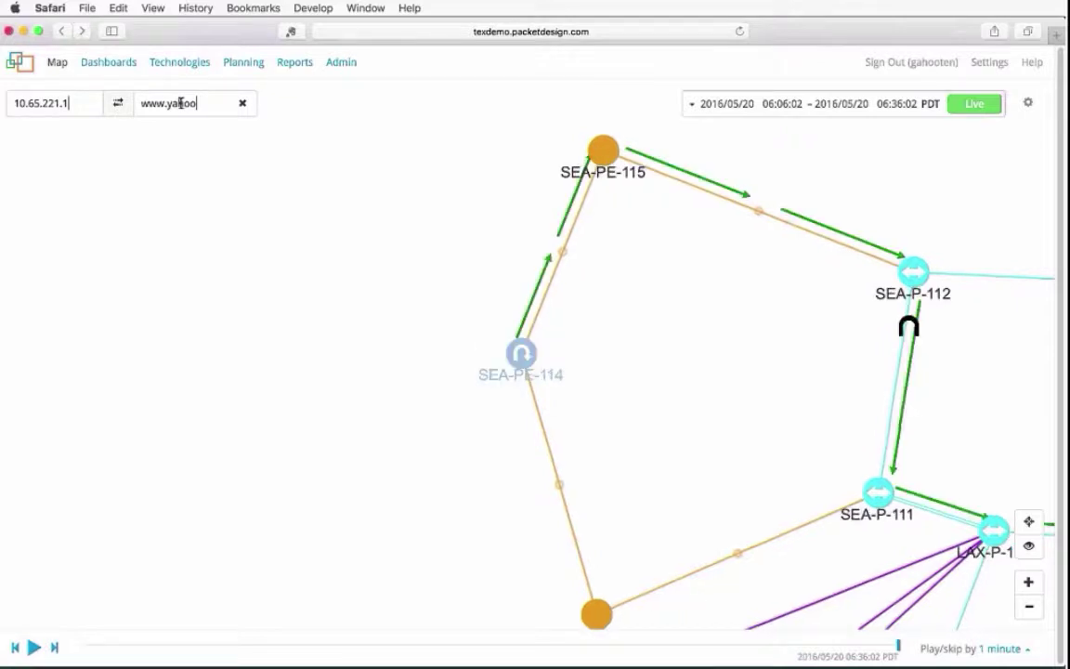
type(".com")
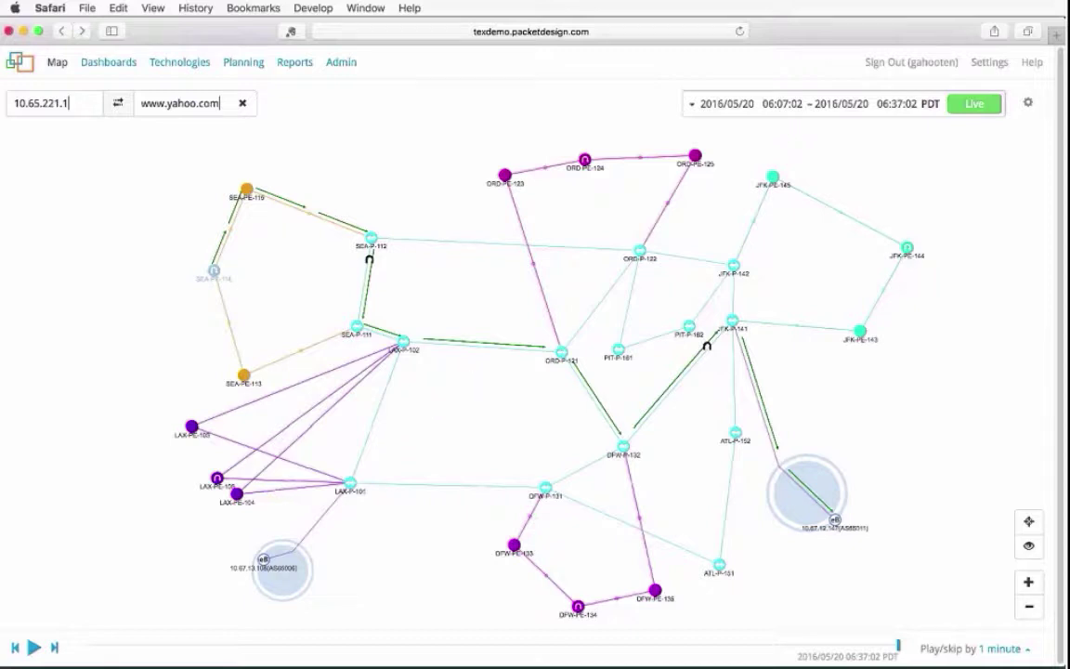
Set the map's time range to 30 minutes before and replay the path history, pausing at 06:14:02.
left_click(692, 104)
left_click(712, 134)
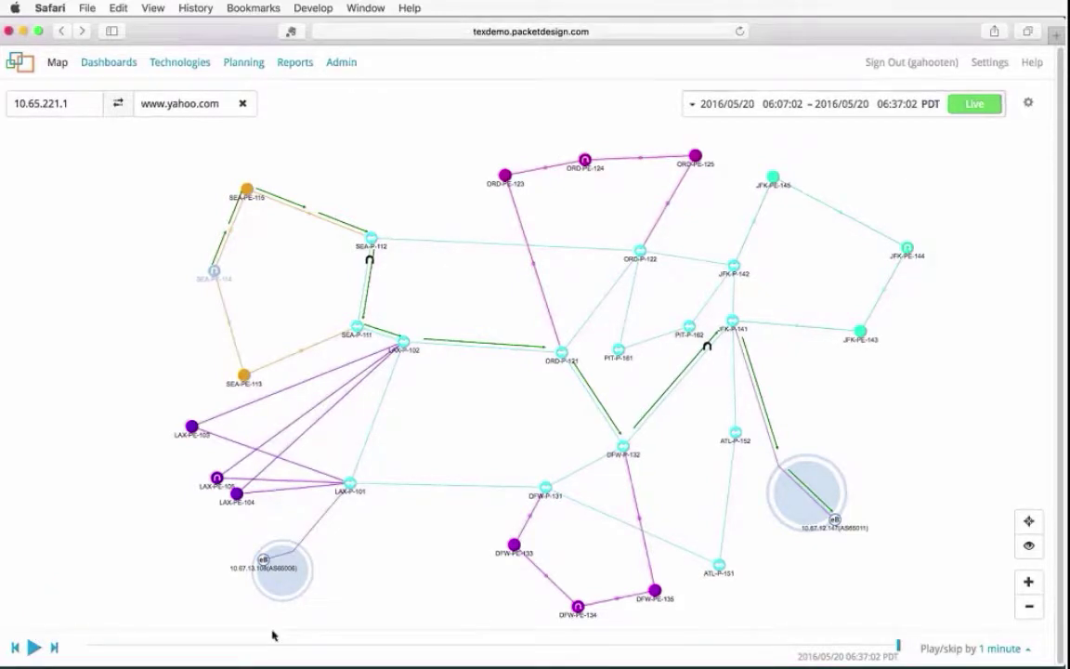
left_click(35, 648)
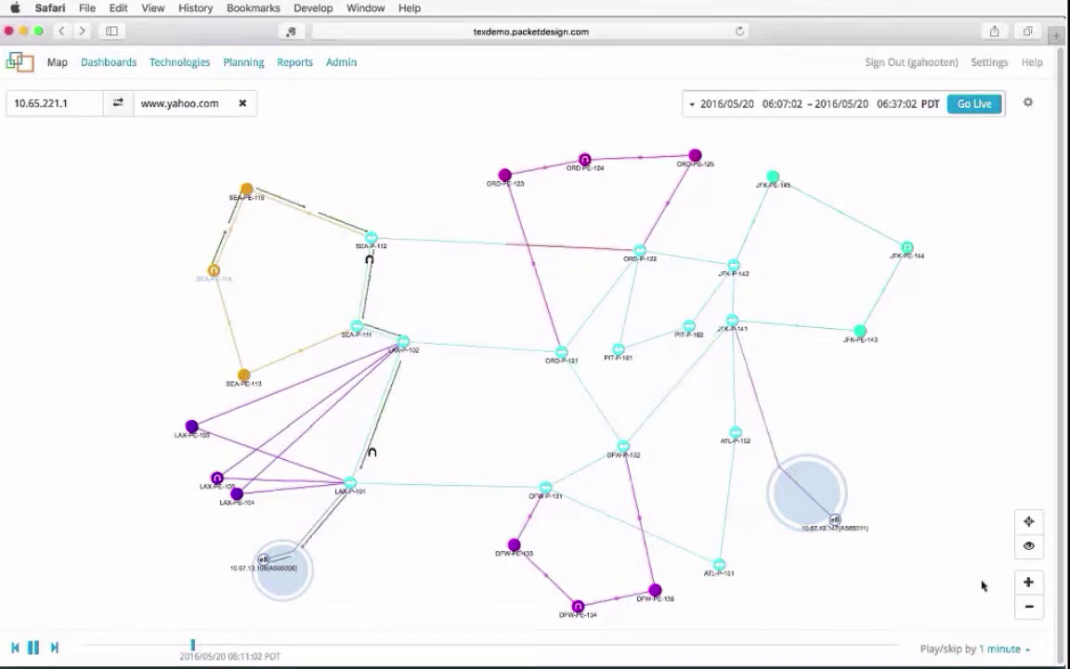
left_click(32, 649)
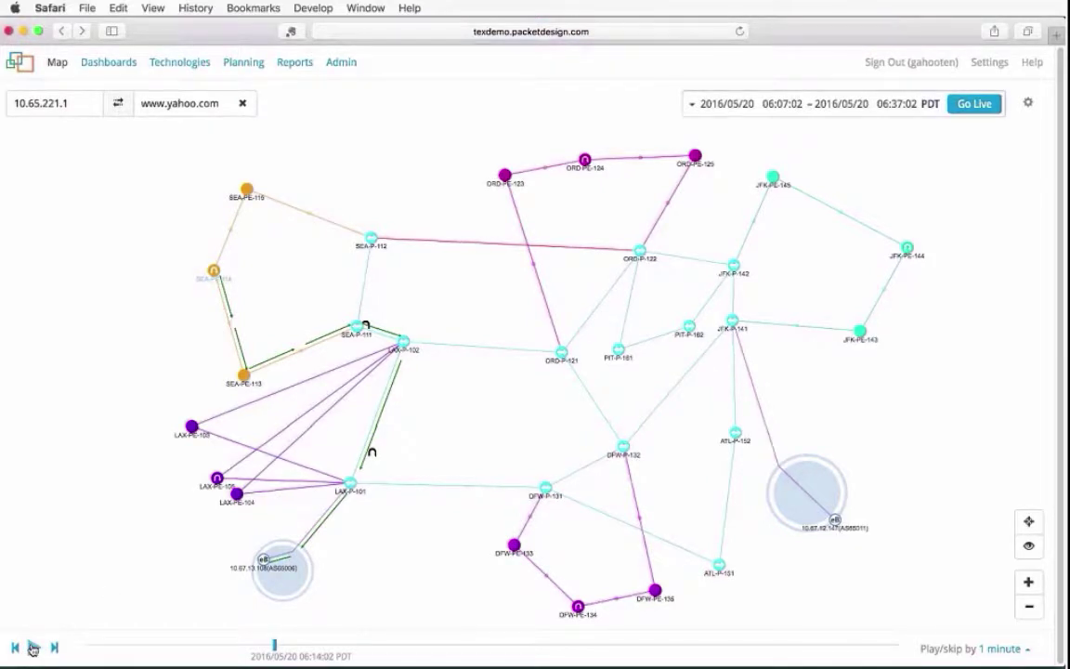
Continue the path replay to 06:23:02, rewind to 06:18:02 and play forward to the end of the range.
left_click(32, 649)
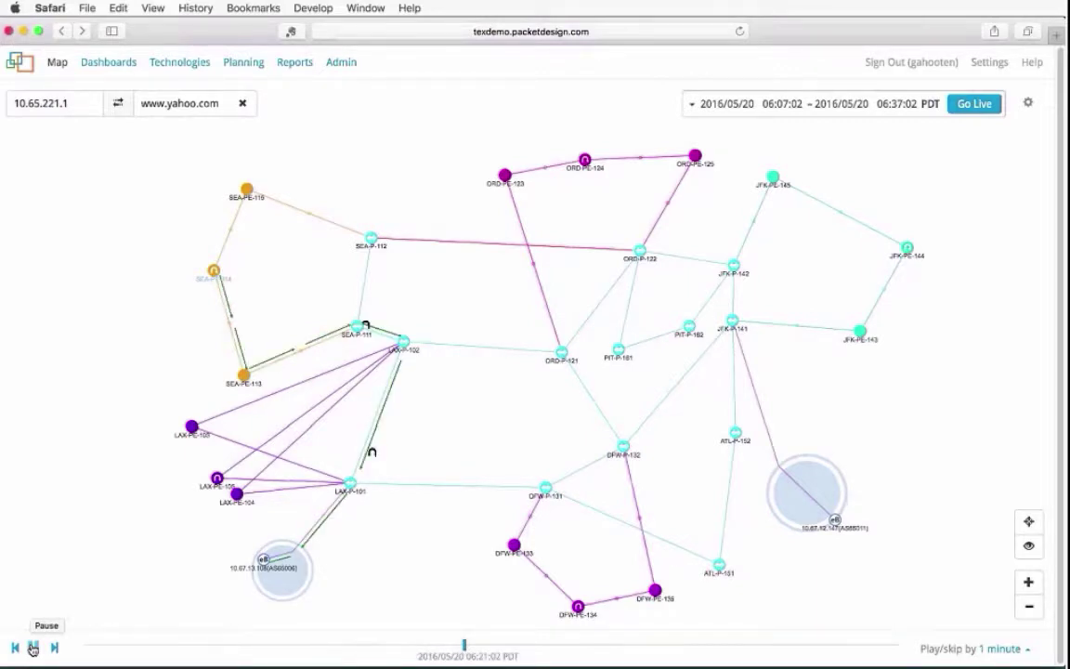
left_click(33, 649)
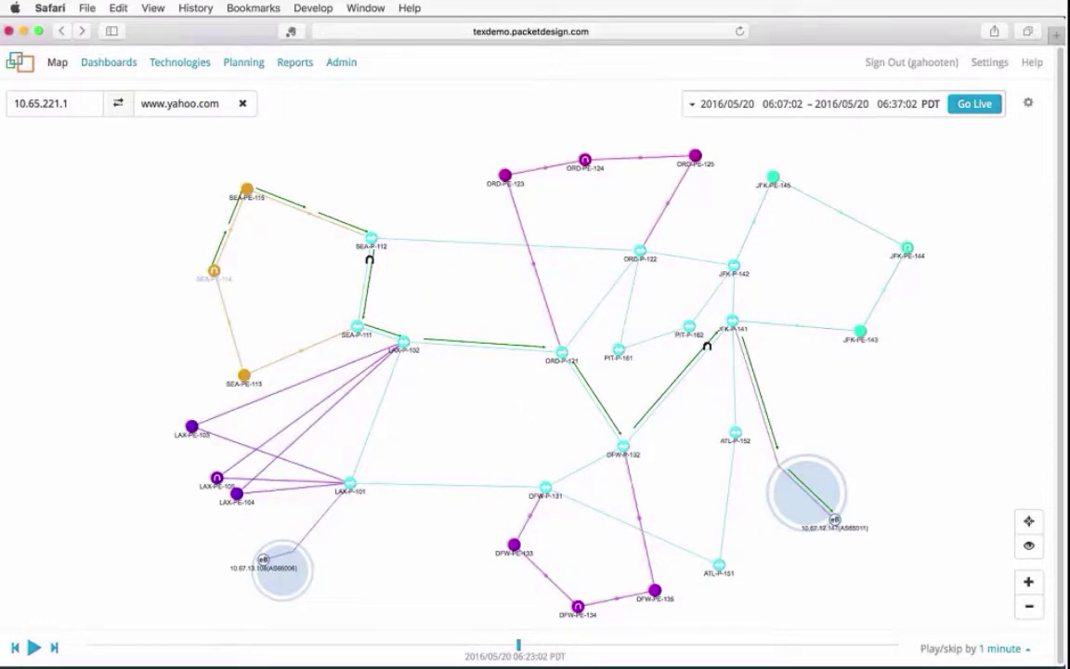
left_click(377, 645)
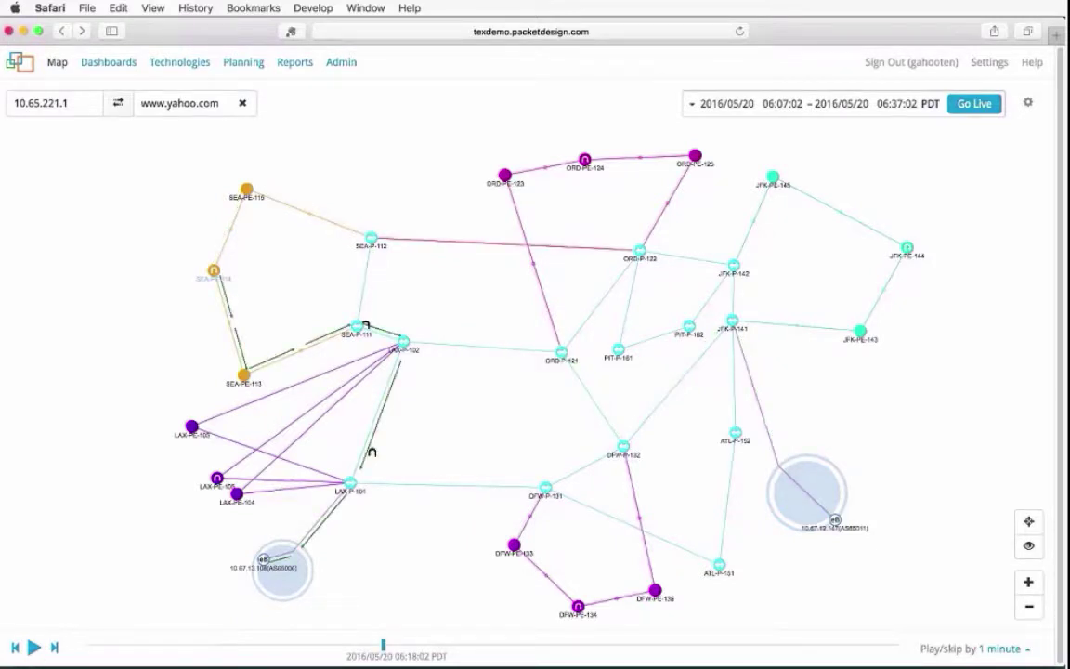
left_click(34, 650)
left_click(817, 645)
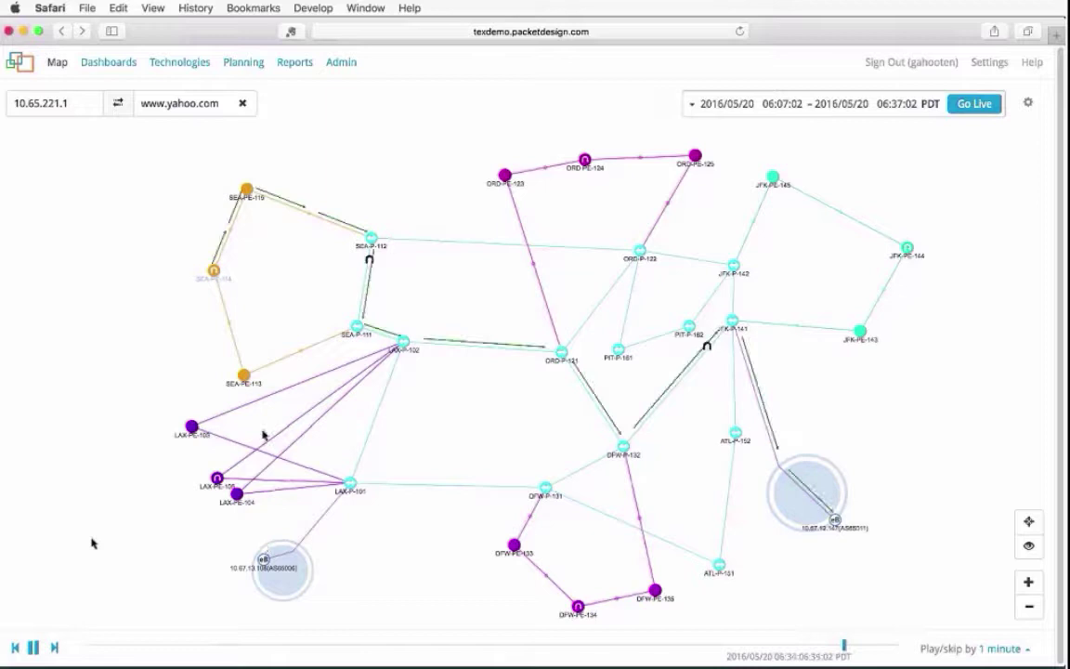
Drill into the traced path from its LAX-P-102 to ORD-P-121 segment and expand the forward path's hop list.
right_click(462, 343)
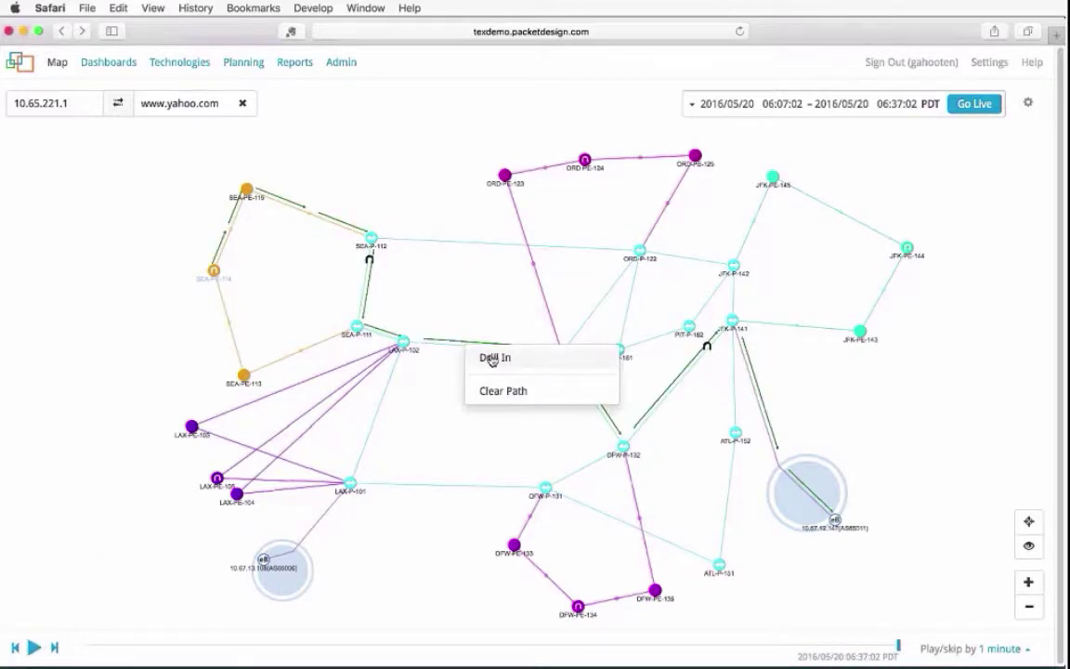
left_click(492, 359)
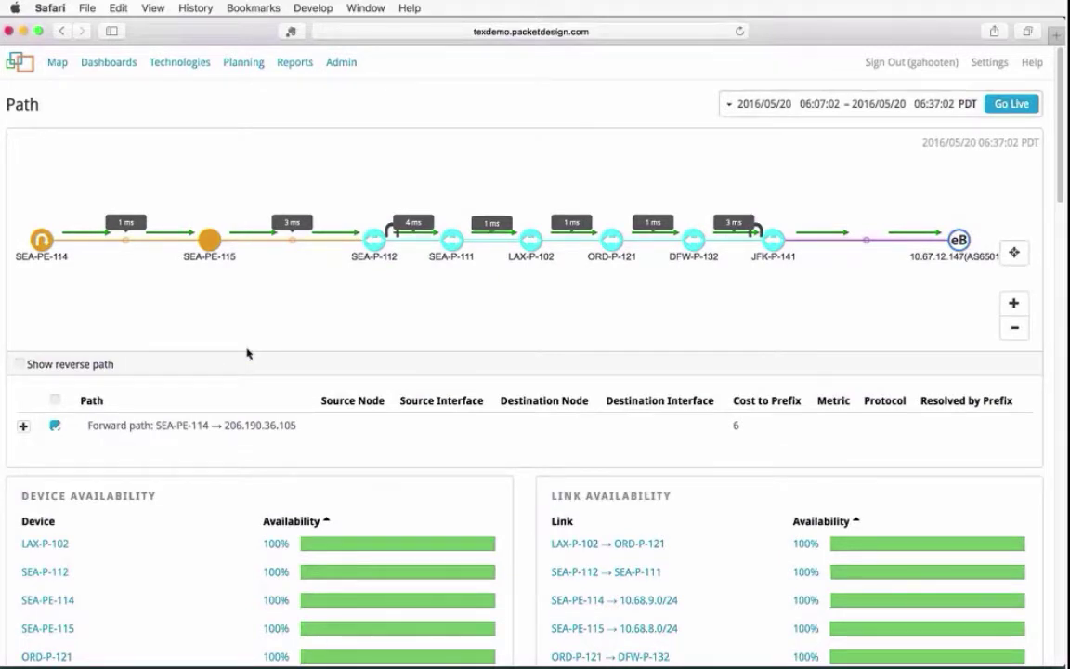
left_click(23, 425)
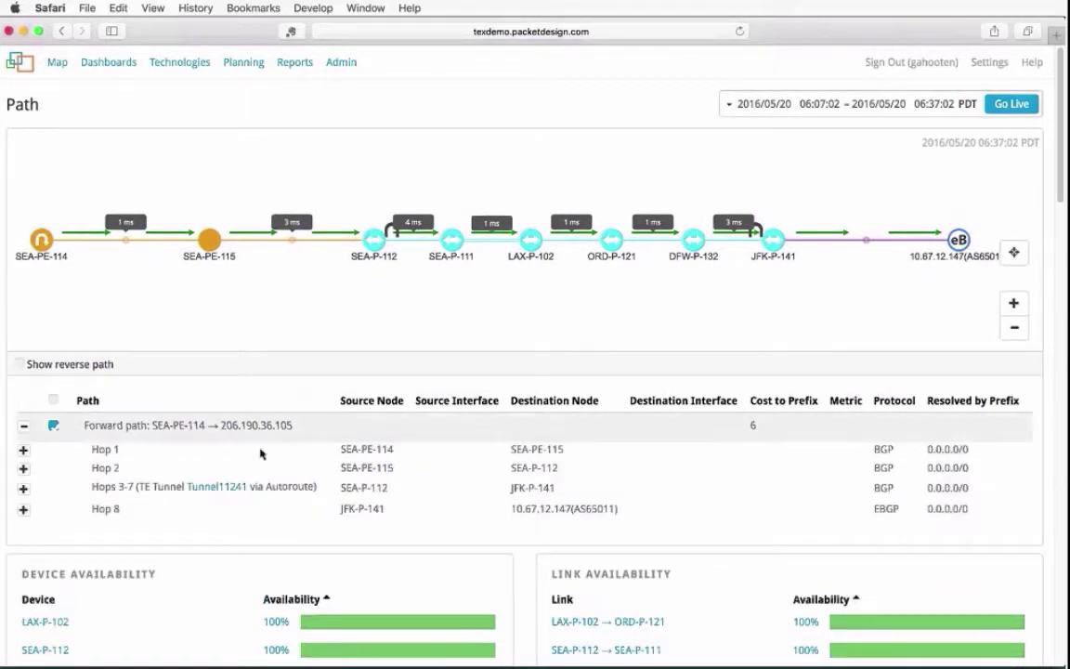
Expand Hop 1, Hop 2, tunnel Hops 3-7 and Hop 8 to show their lookup details.
left_click(23, 450)
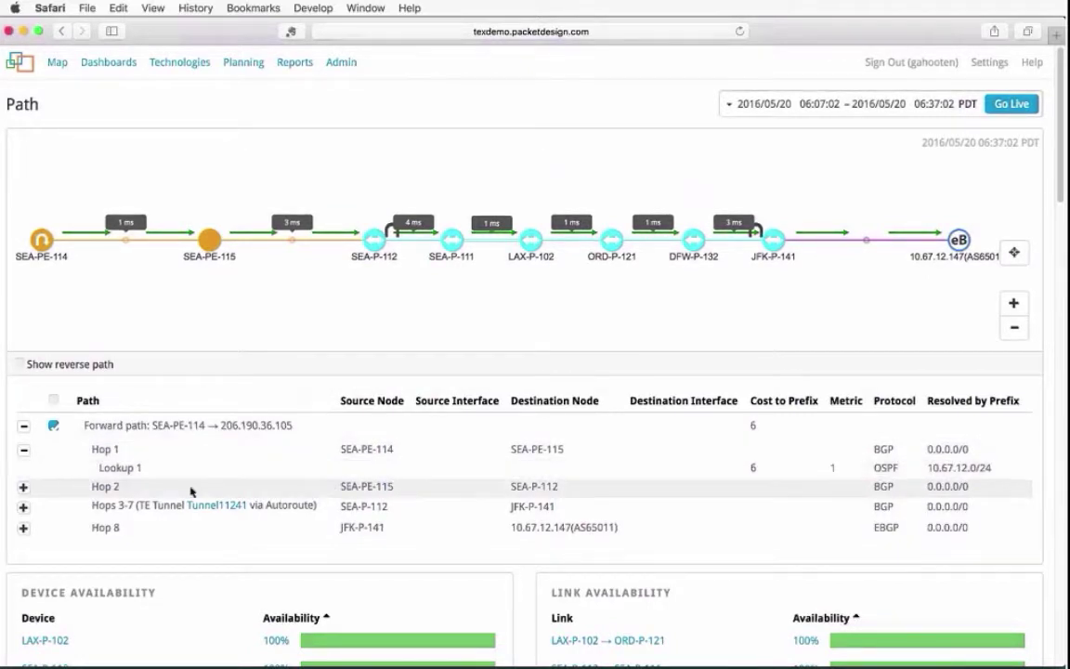
left_click(24, 487)
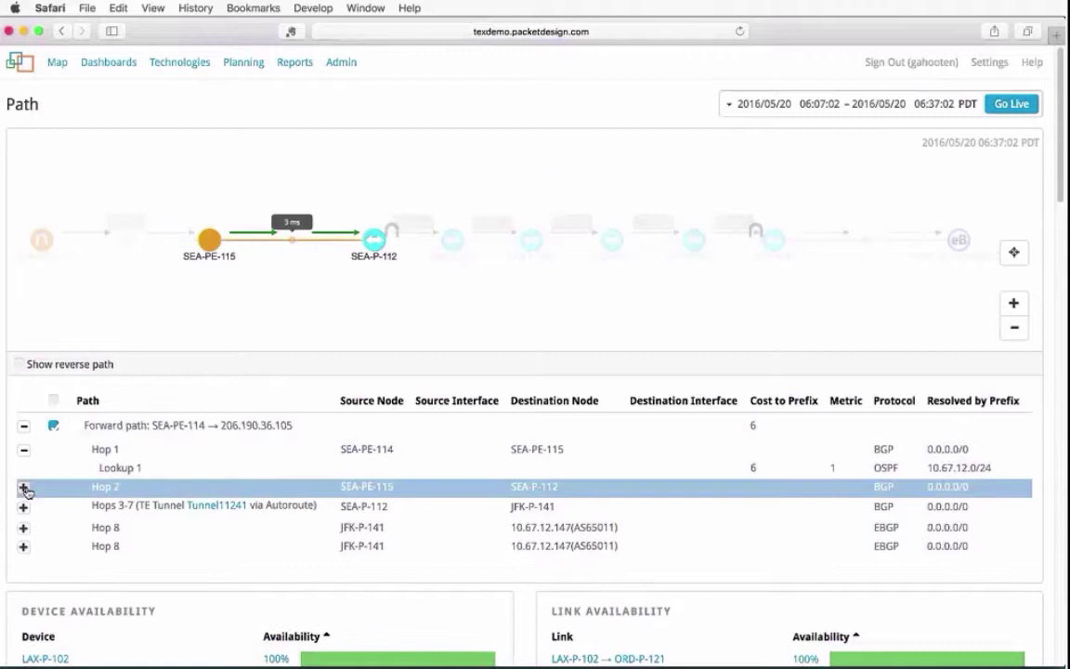
scroll(26, 492, "down", 1)
left_click(25, 490)
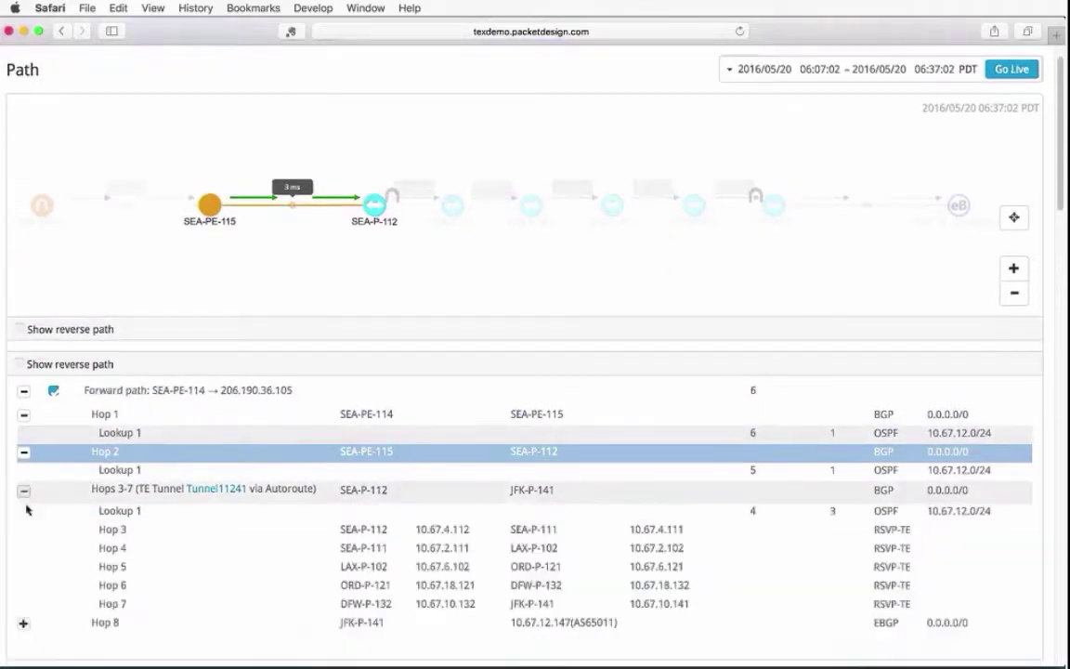
scroll(86, 513, "down", 6)
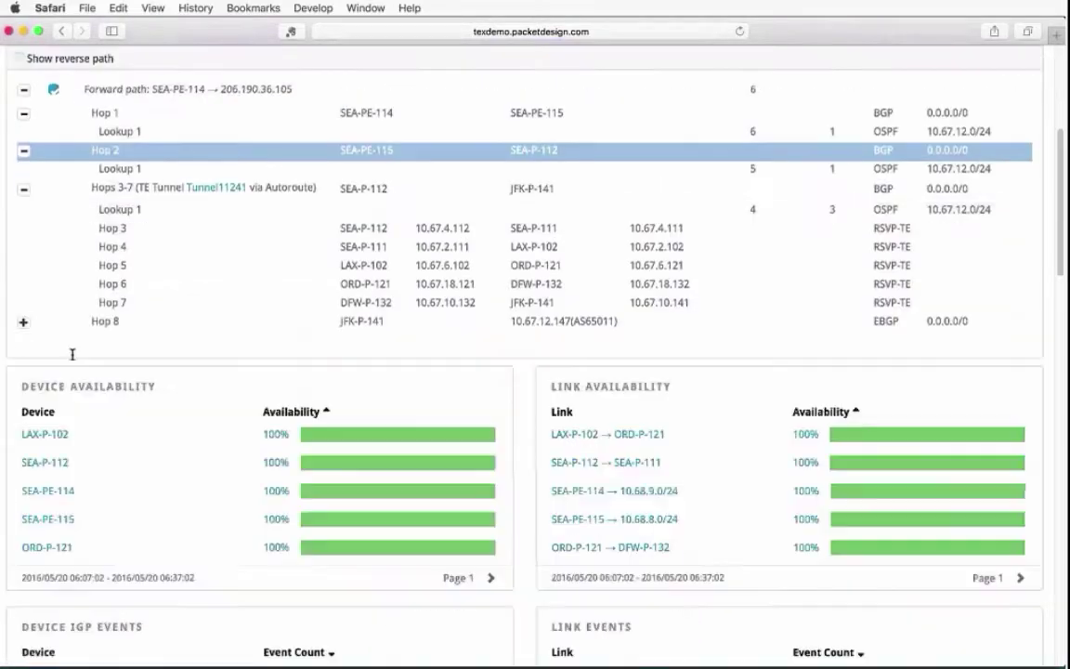
left_click(24, 323)
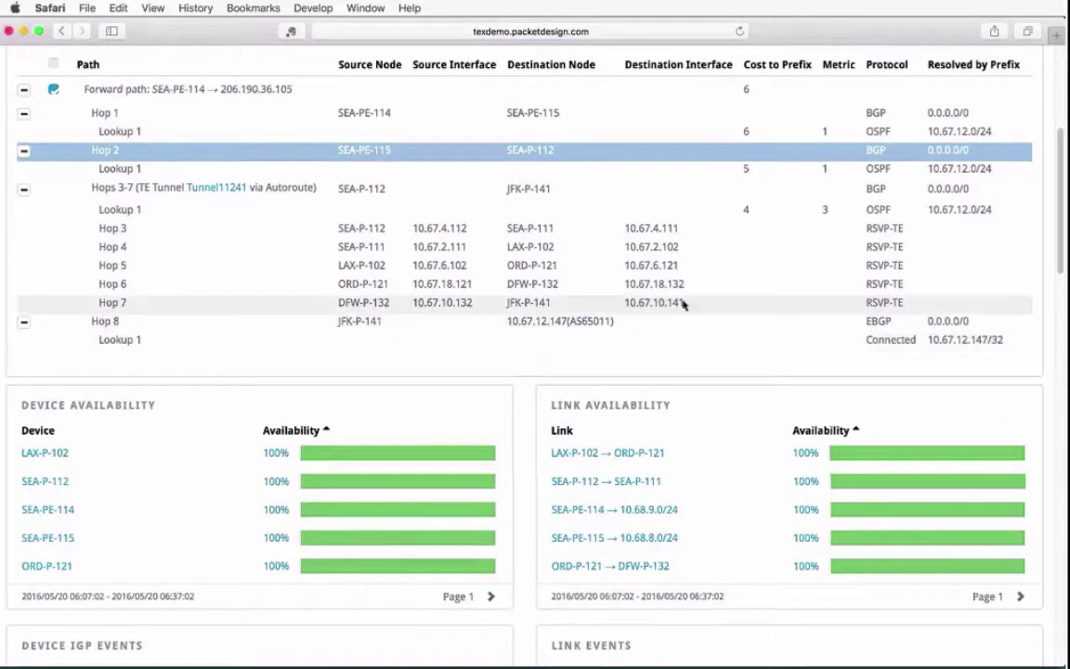
Examine the path's availability, events, interface utilization, CPU, memory and latency data, including the R111toR102UdpEcho latency baseline.
scroll(683, 304, "down", 3)
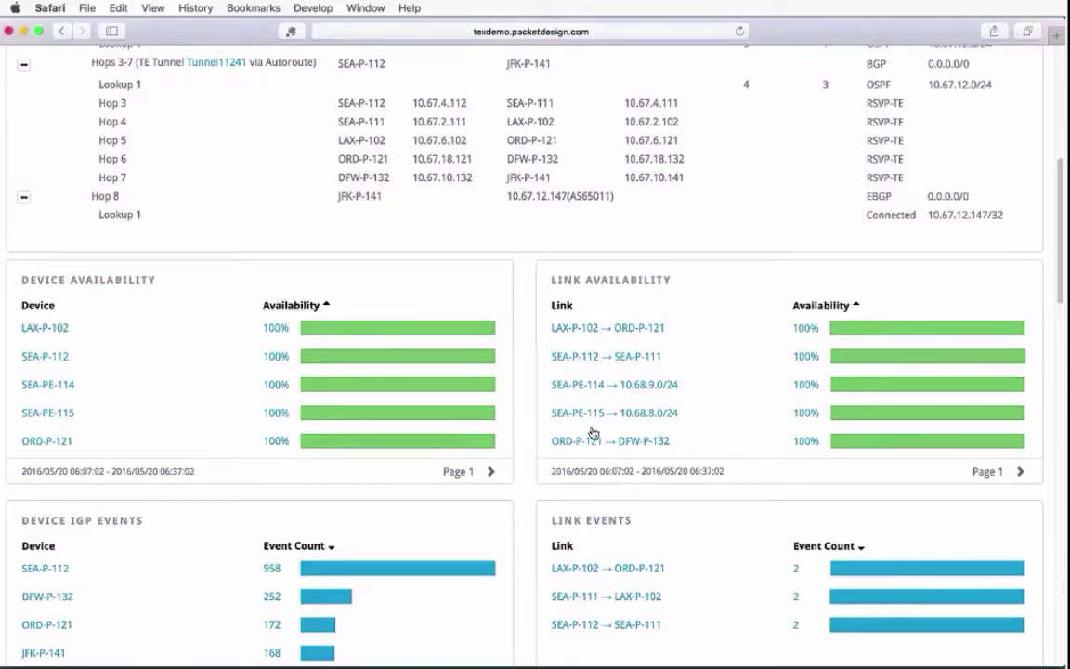
scroll(593, 434, "down", 4)
scroll(631, 325, "down", 2)
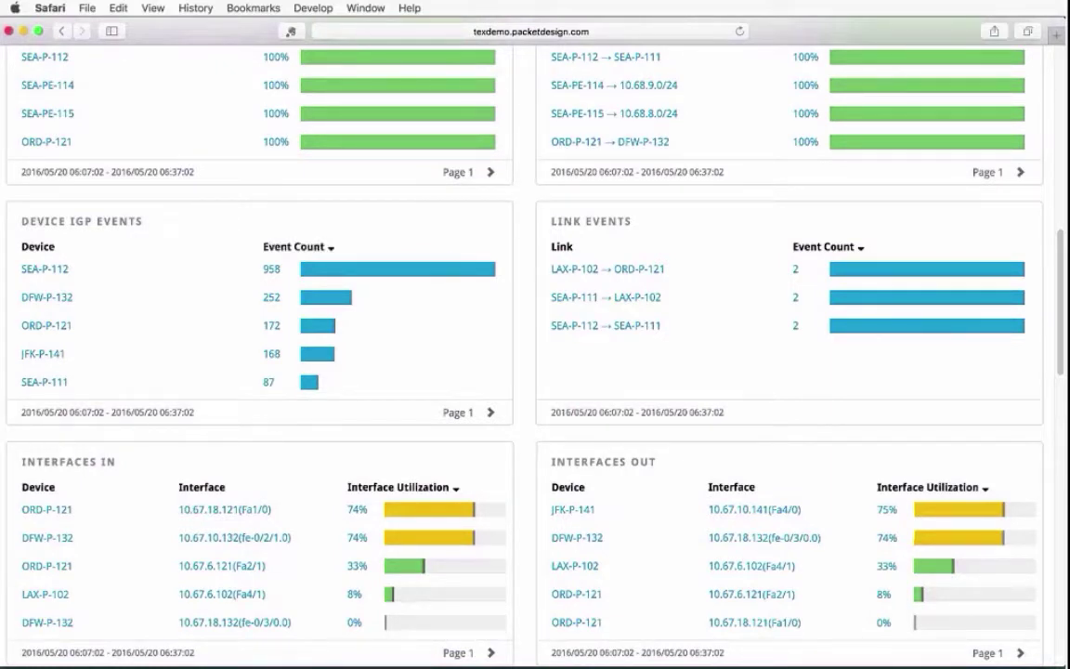
scroll(535, 305, "up", 2)
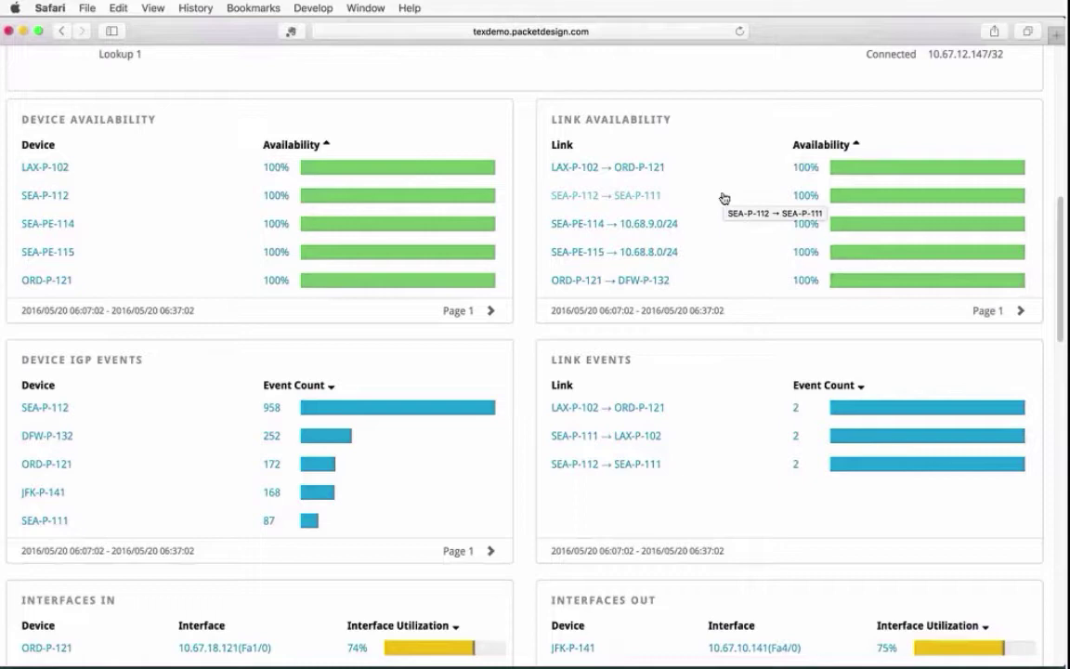
scroll(724, 198, "down", 5)
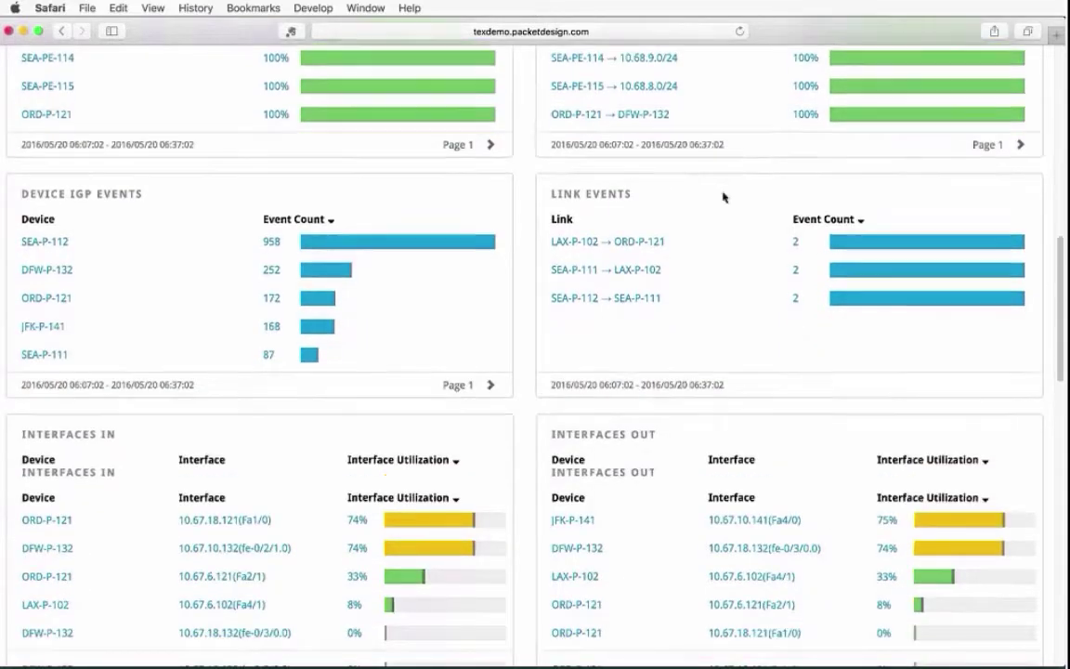
scroll(725, 198, "down", 6)
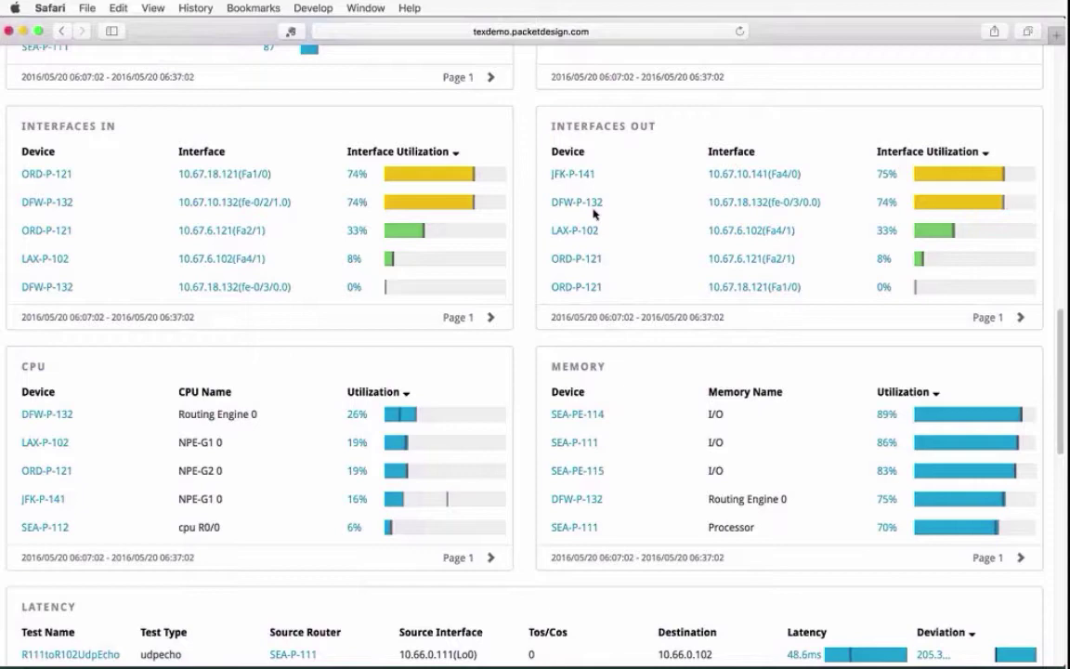
scroll(594, 215, "down", 1)
scroll(593, 214, "down", 3)
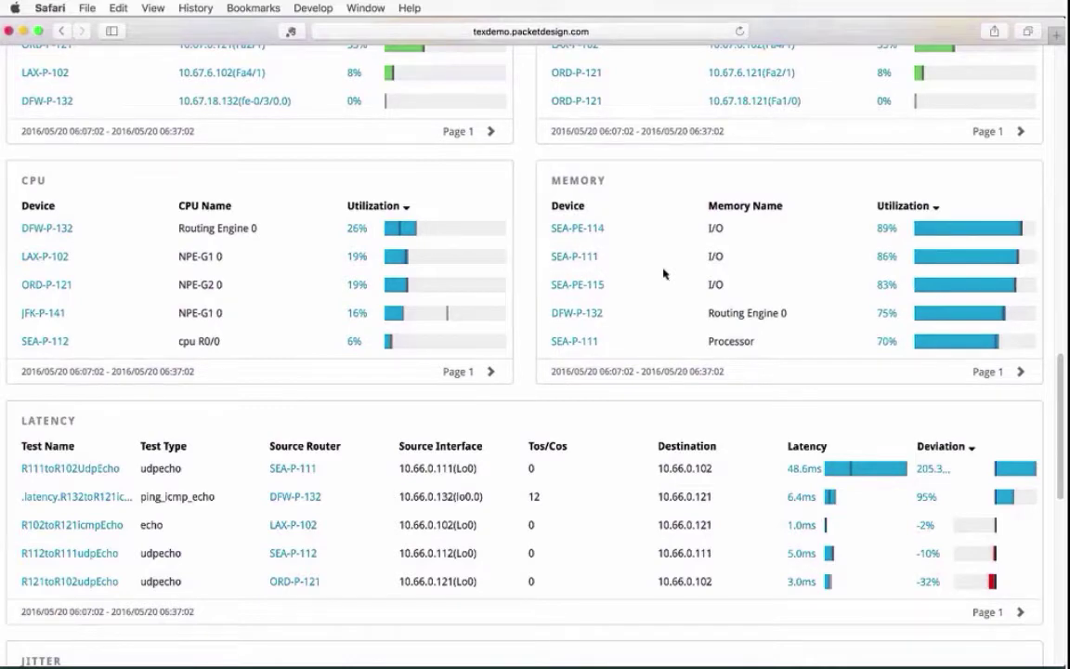
scroll(664, 273, "down", 4)
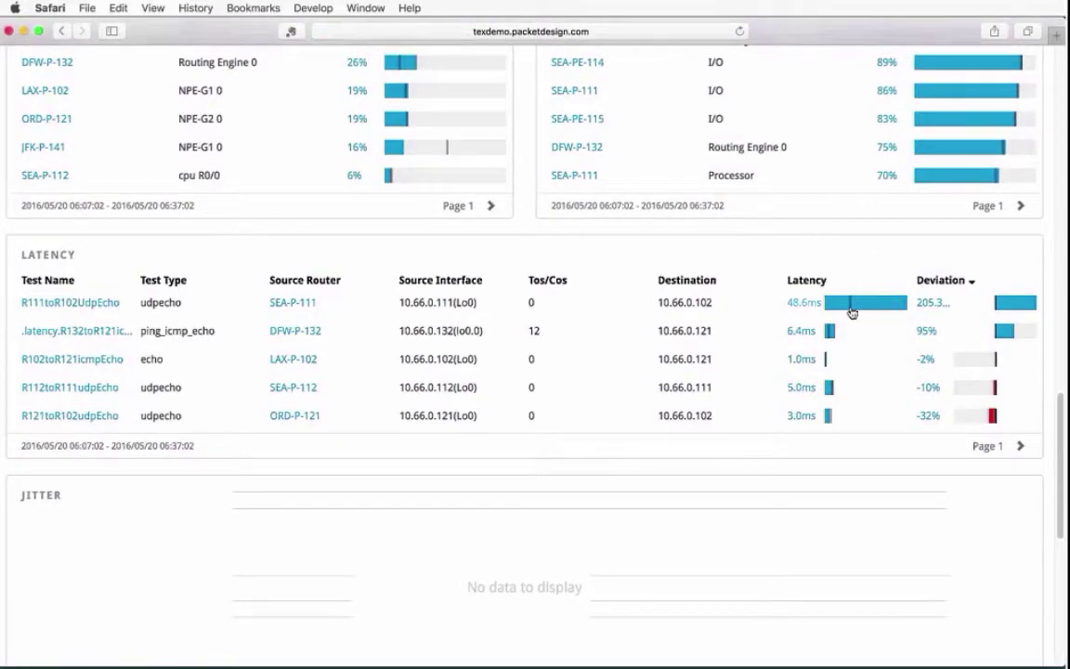
mouse_move(853, 312)
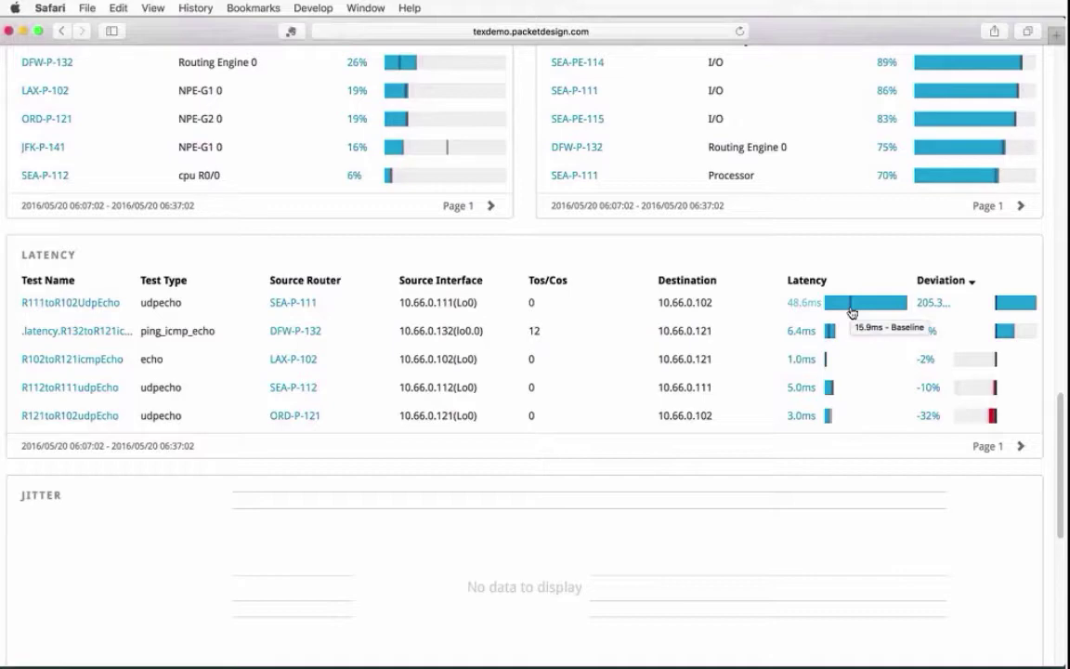
scroll(851, 313, "up", 20)
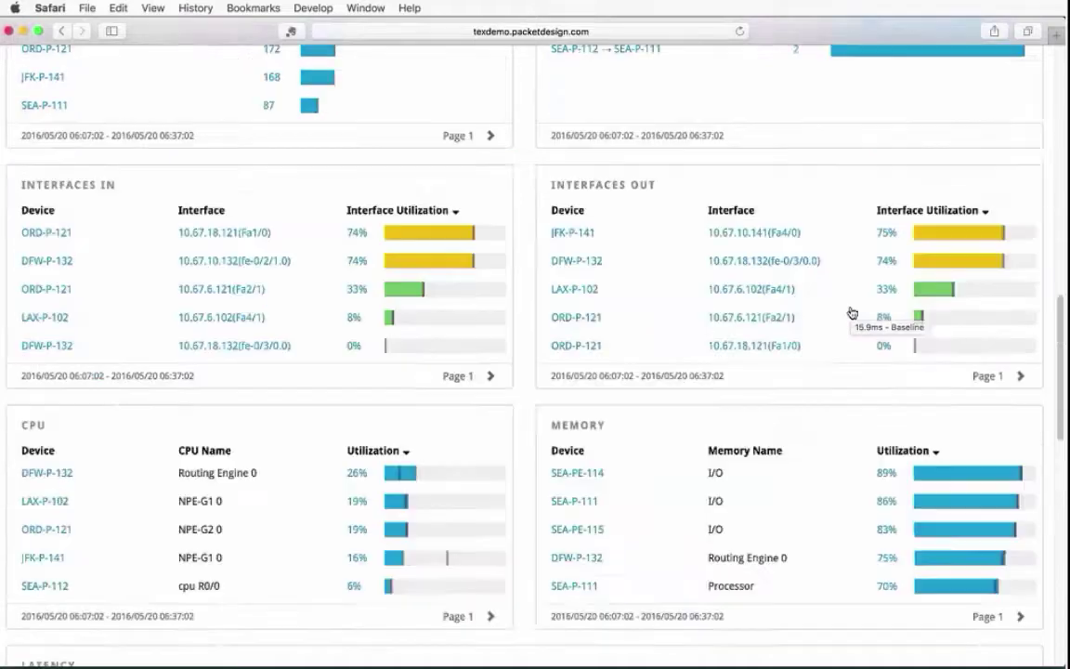
scroll(851, 312, "up", 2)
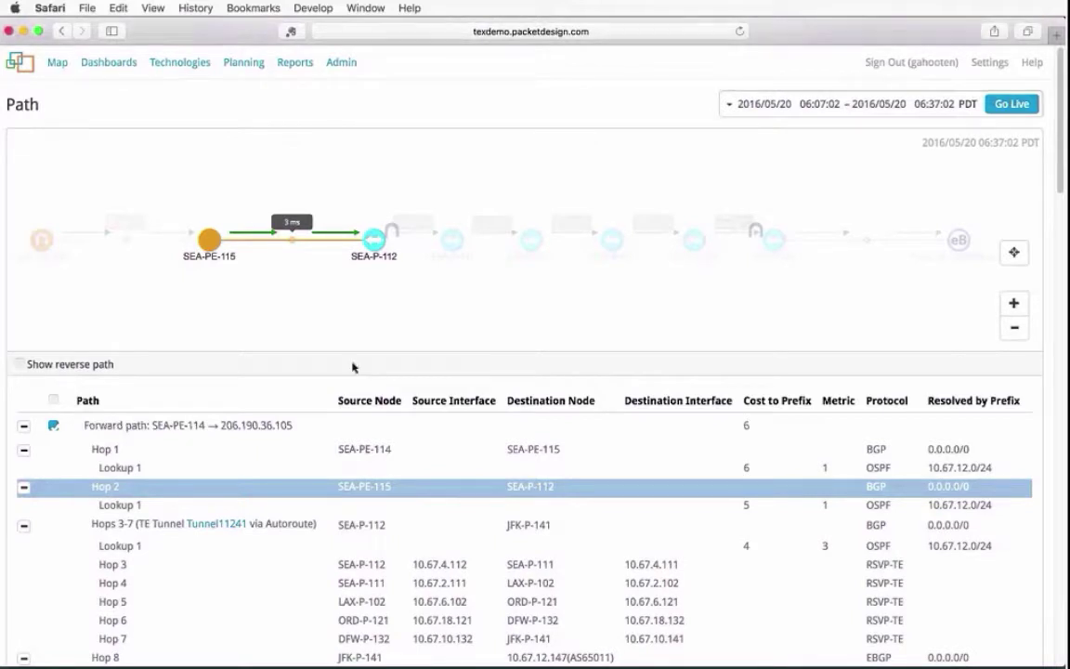
Open the Operations Overview dashboard and browse both Device Availability and Link Availability, ending on page 2 of each.
left_click(112, 67)
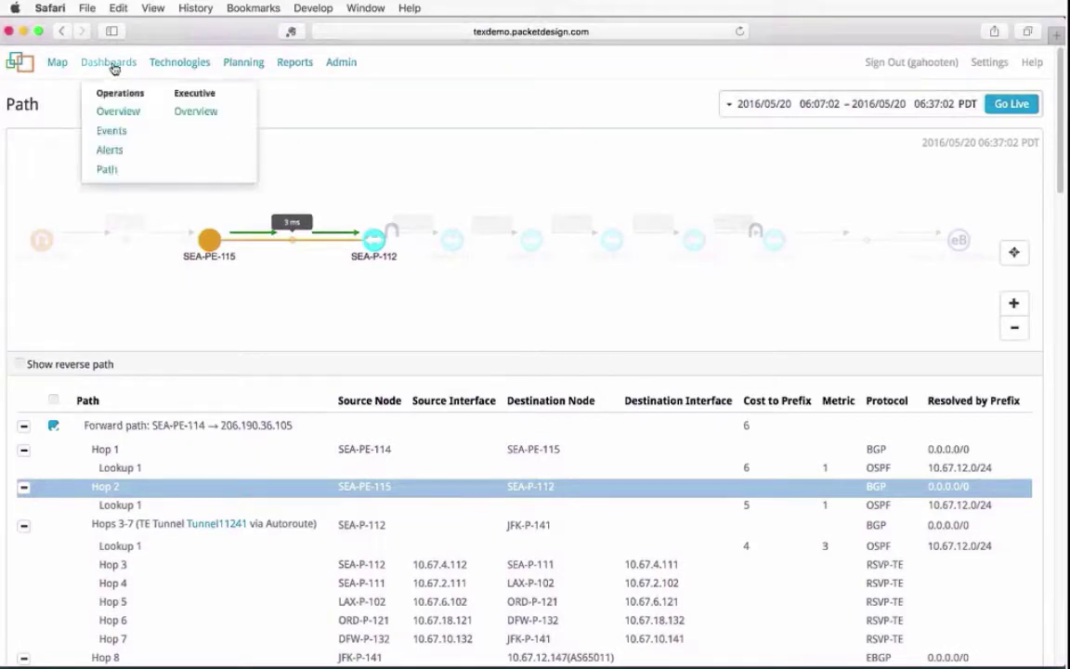
left_click(115, 111)
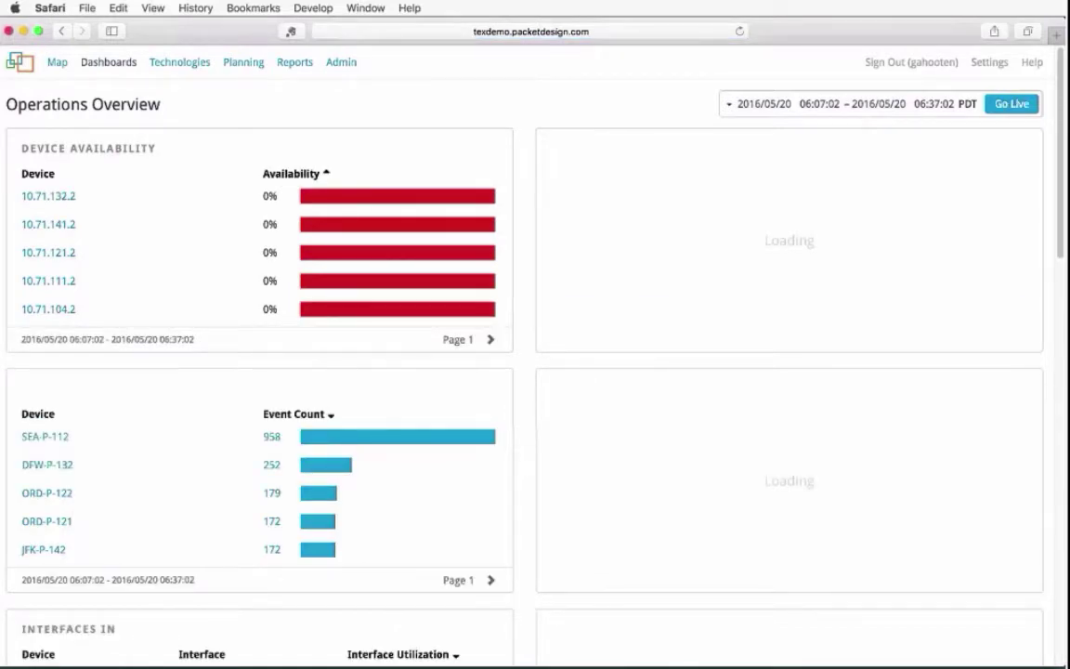
left_click(490, 340)
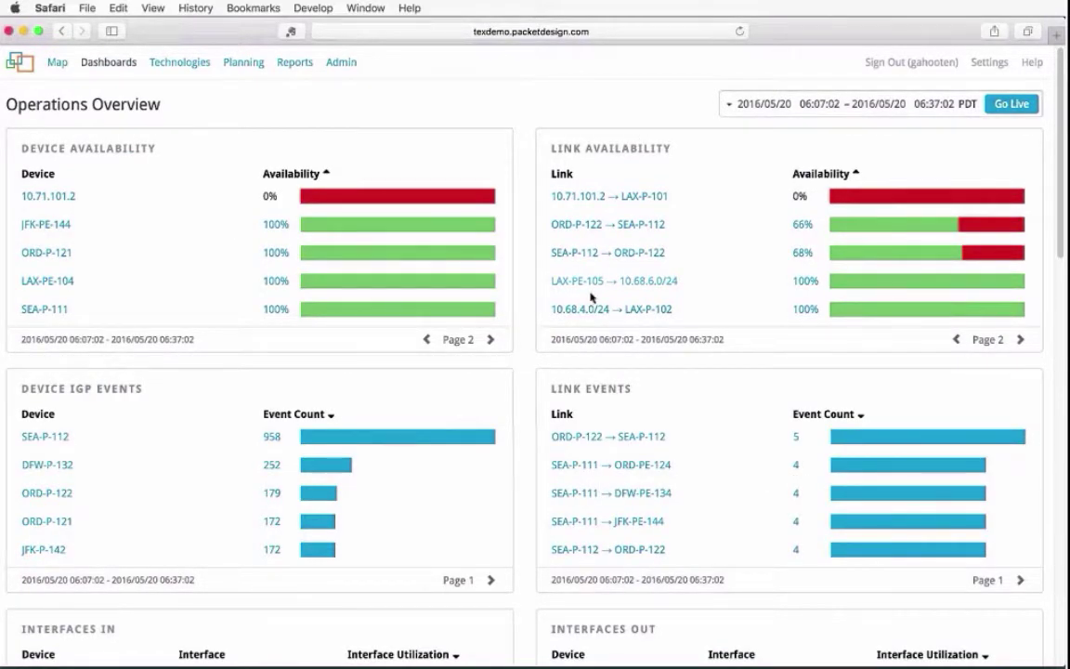
left_click(1021, 341)
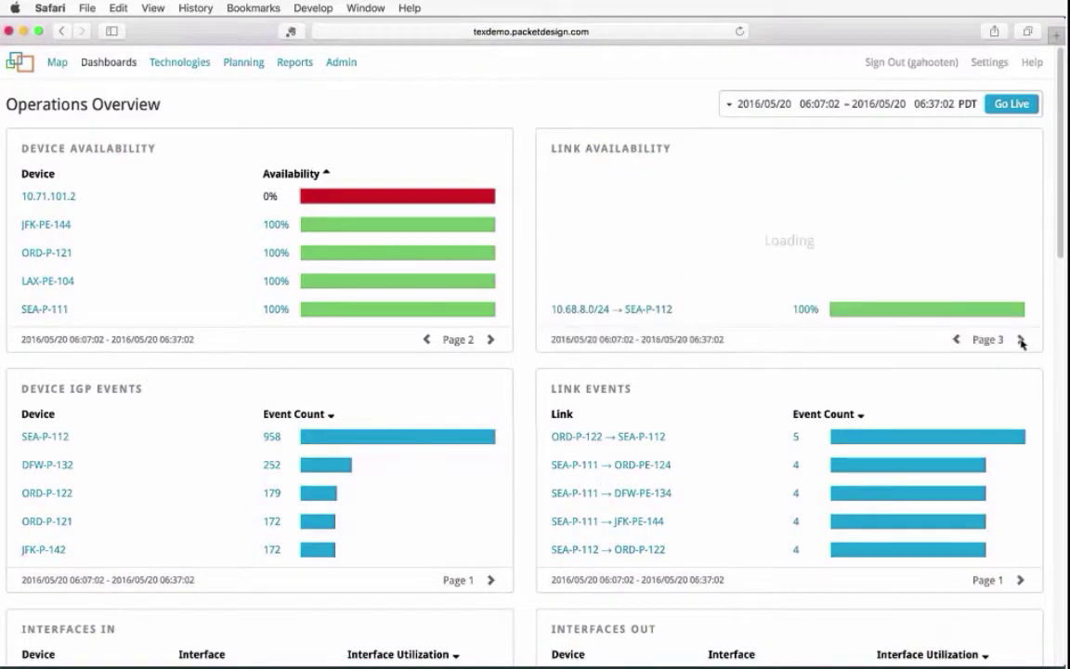
left_click(957, 340)
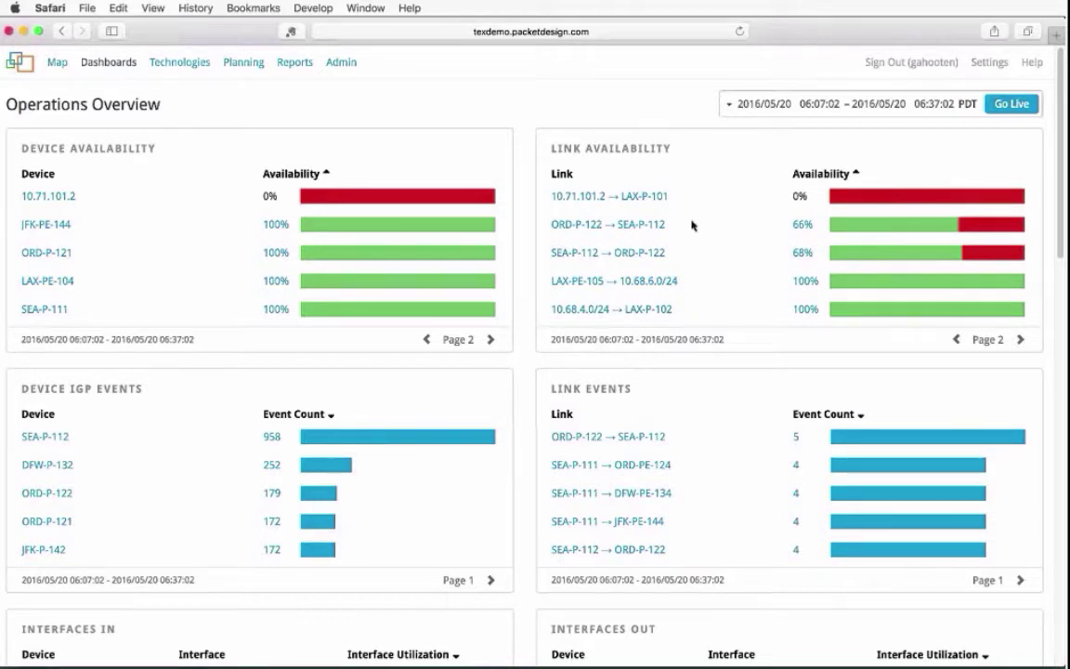
Open the availability history of the ORD-P-122 → SEA-P-112 link and set its time range to 1 hour before.
left_click(682, 249)
left_click(804, 226)
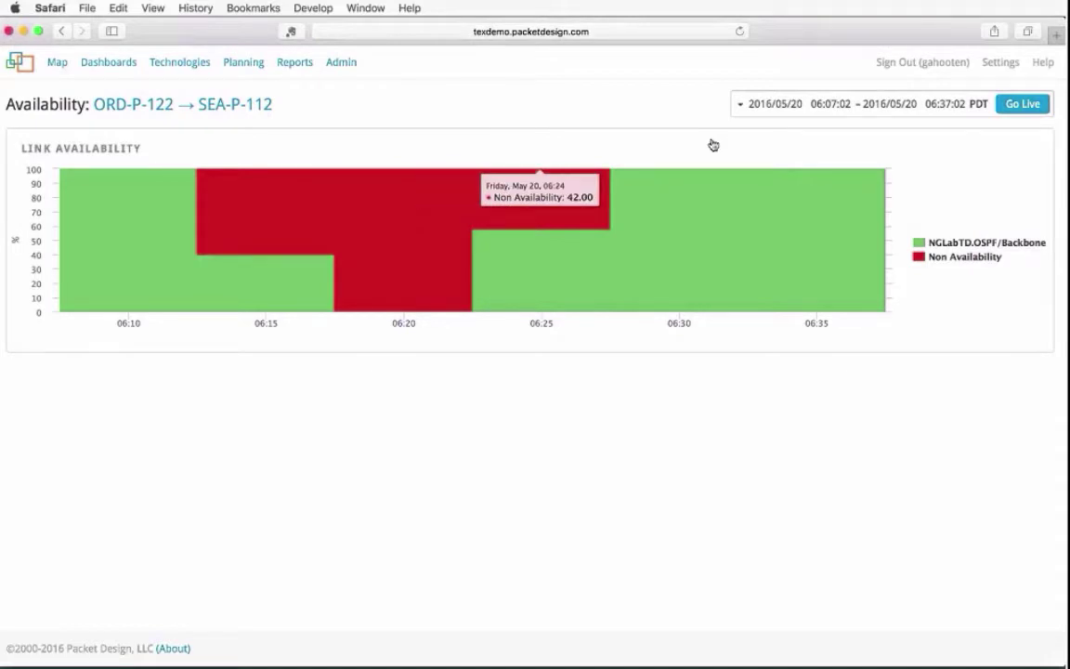
left_click(741, 104)
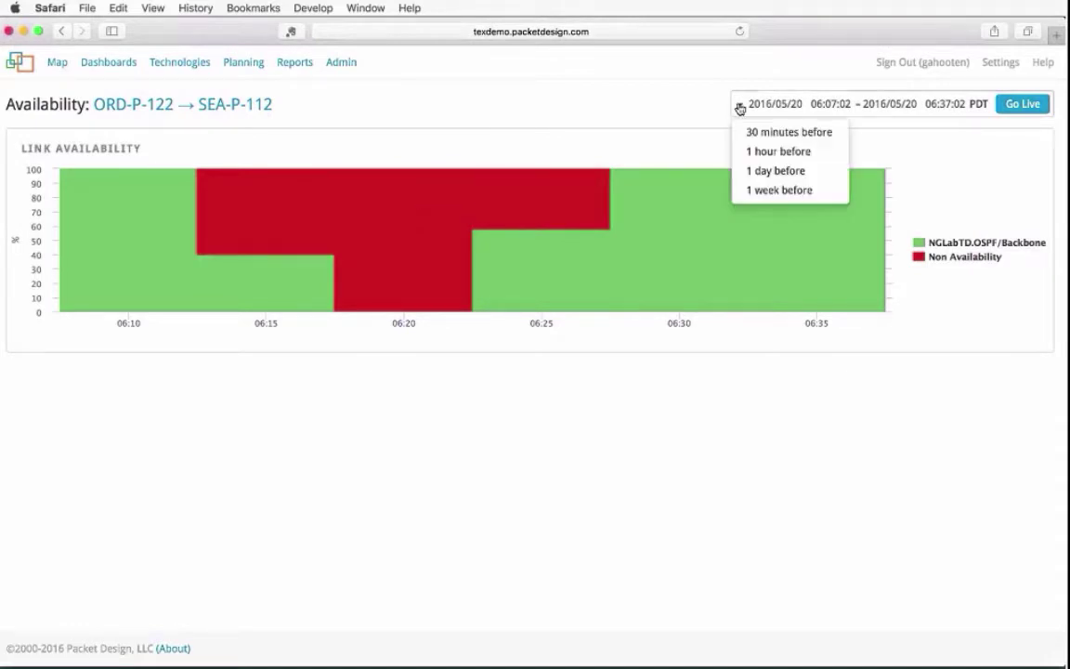
left_click(762, 153)
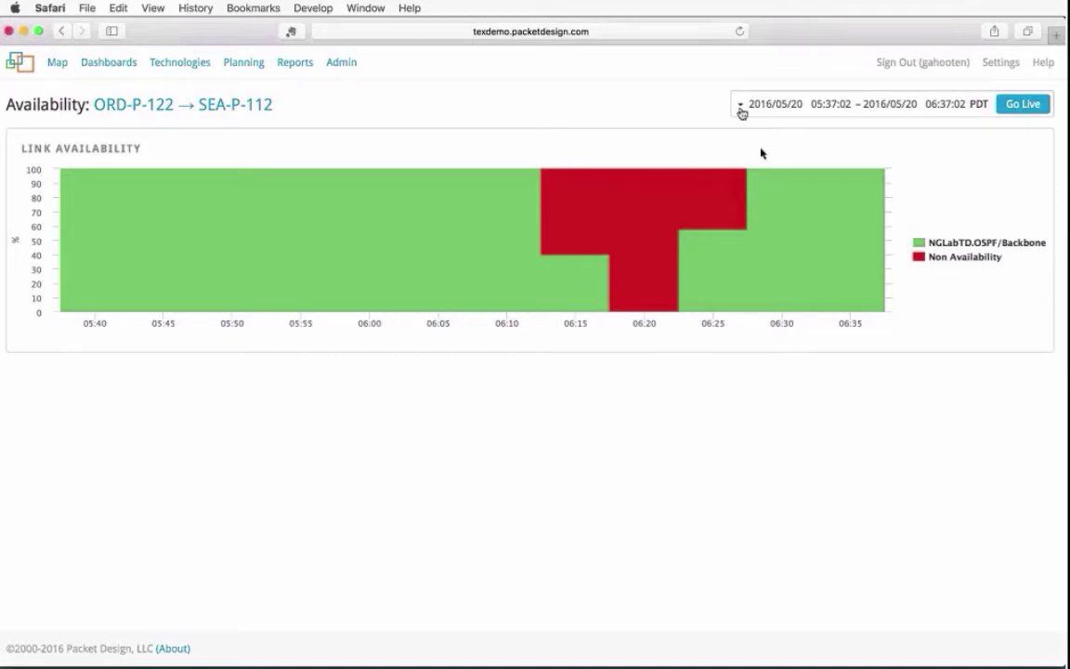
Set the link availability time range to 1 day before, check the outage pattern, and return to the network map.
left_click(741, 104)
left_click(758, 174)
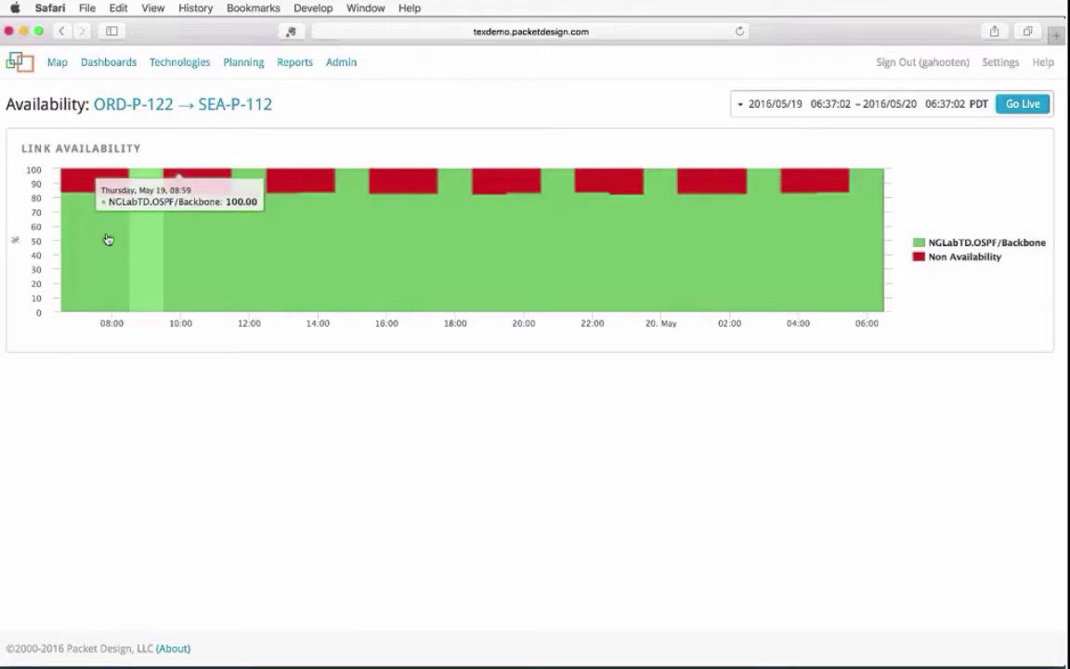
left_click(262, 111)
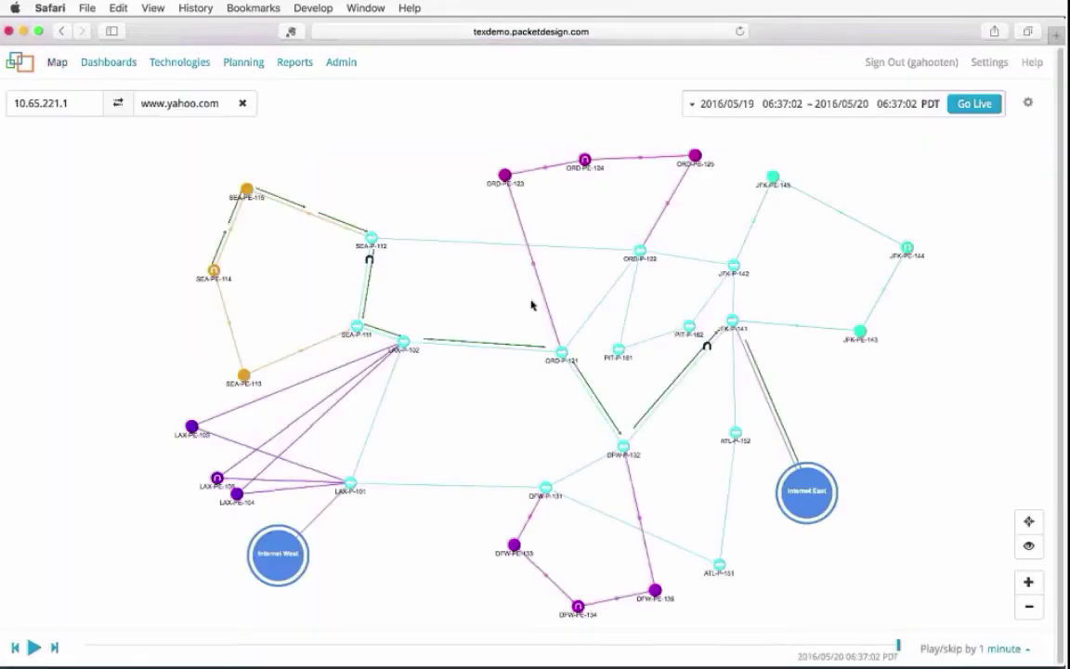